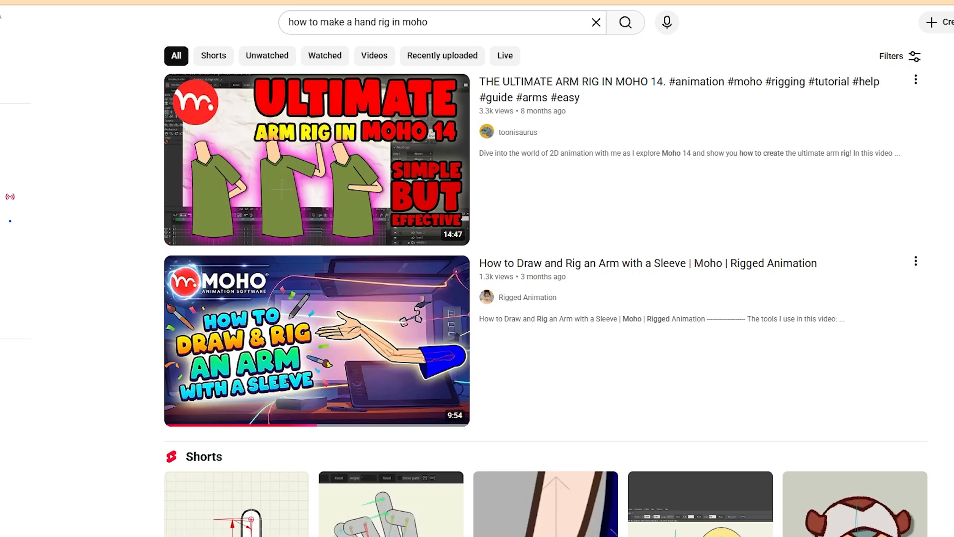
Browse the video search results for how to make a hand rig in Moho
scroll(106, 267, down, 9)
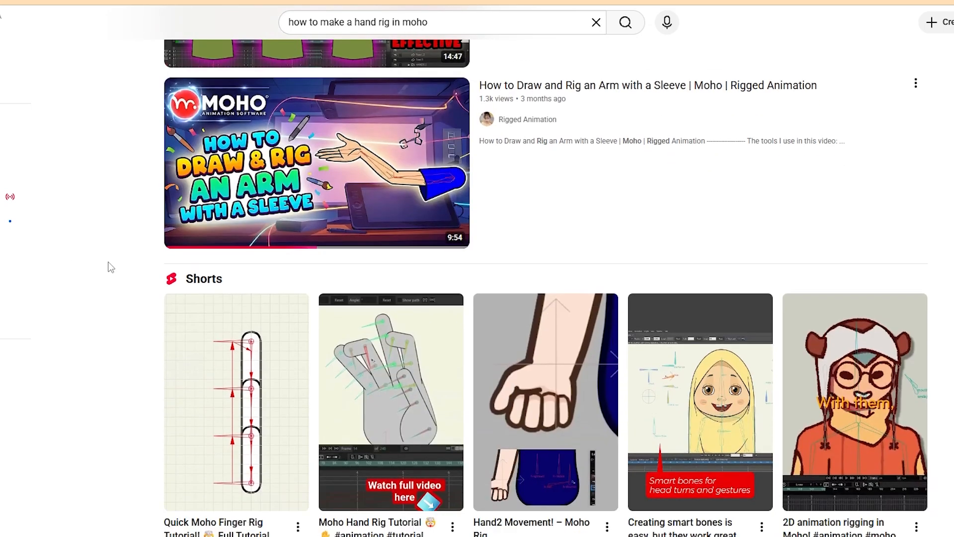
scroll(109, 262, down, 15)
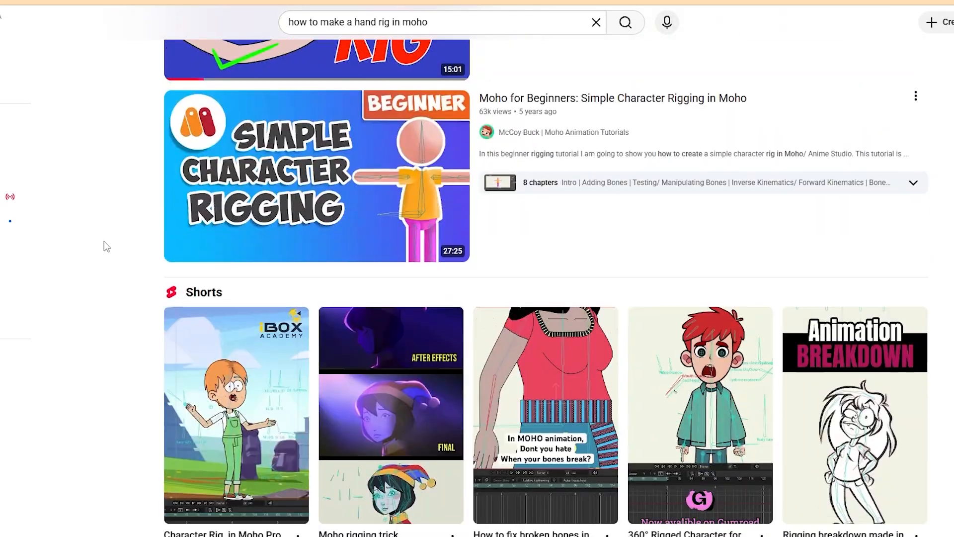
scroll(104, 242, down, 13)
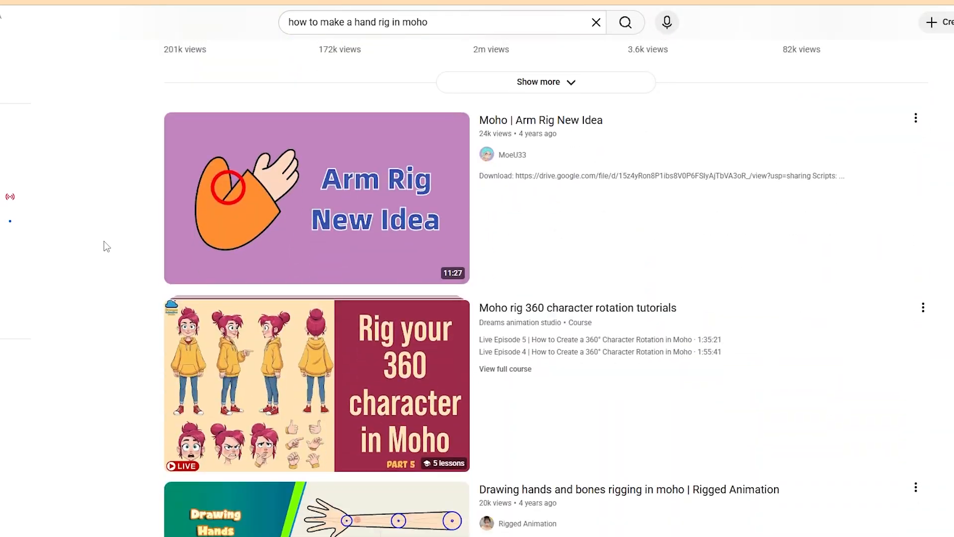
scroll(104, 240, down, 4)
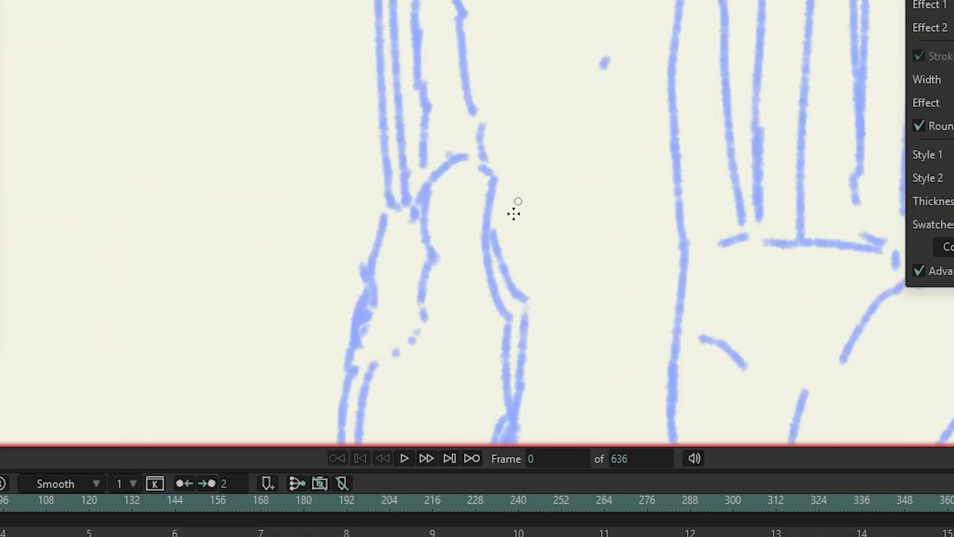
Widen the pointer finger's line on the side-view hand sketch until it fills the finger outline
scroll(498, 203, down, 3)
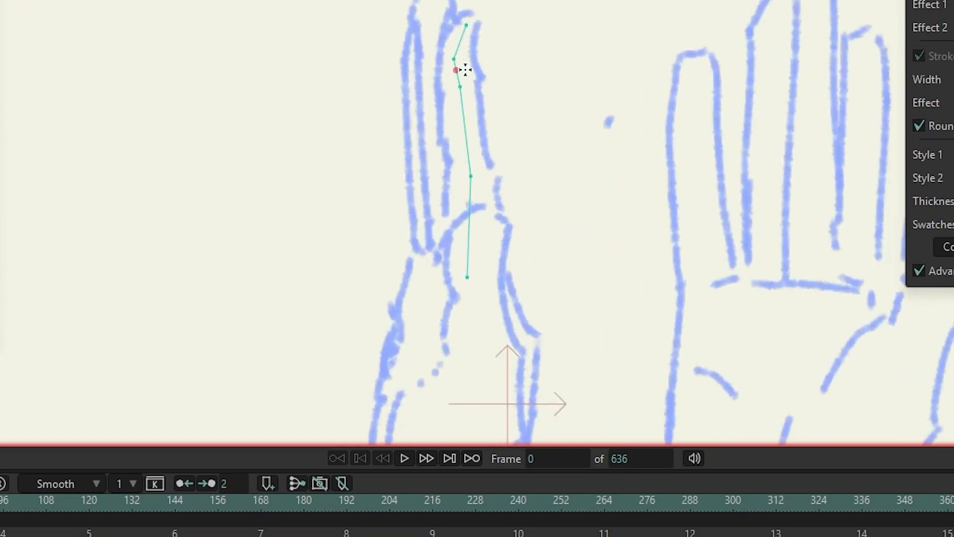
key(w)
drag(424, 231, 676, 219)
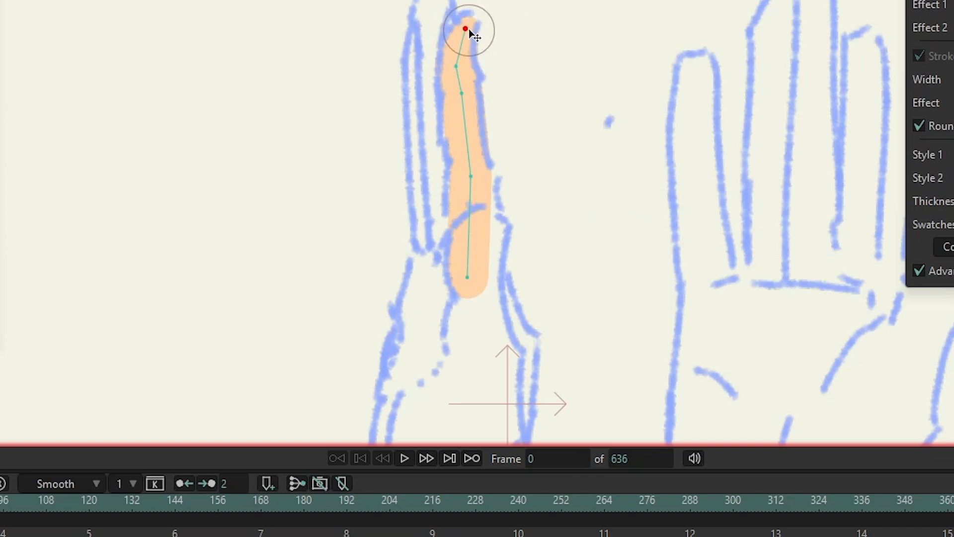
Move the pointer finger shape off the side-view hand sketch into the empty space beside the thumb shape
scroll(478, 44, down, 5)
key(Tab)
key(t)
drag(511, 133, 309, 26)
scroll(371, 92, up, 3)
drag(371, 91, 417, 144)
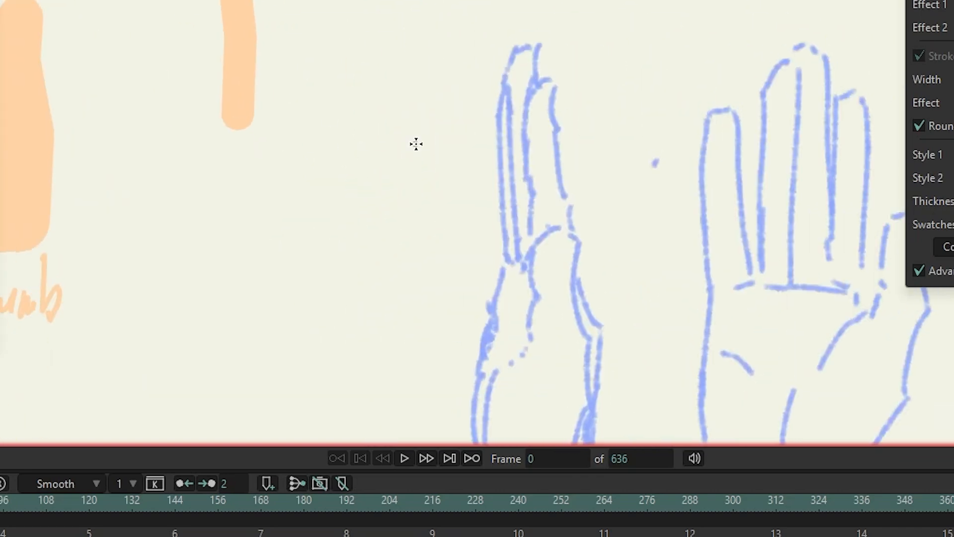
drag(670, 274, 612, 199)
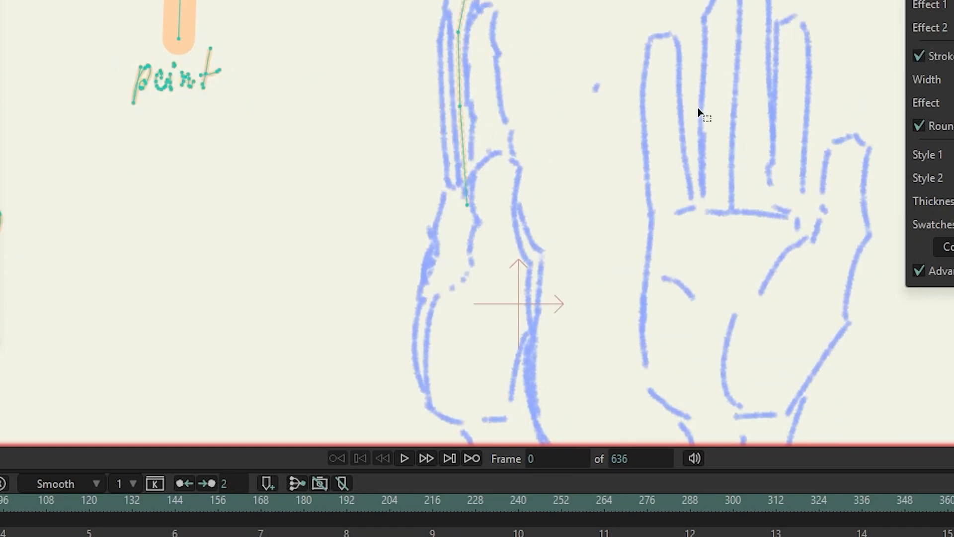
scroll(518, 46, up, 2)
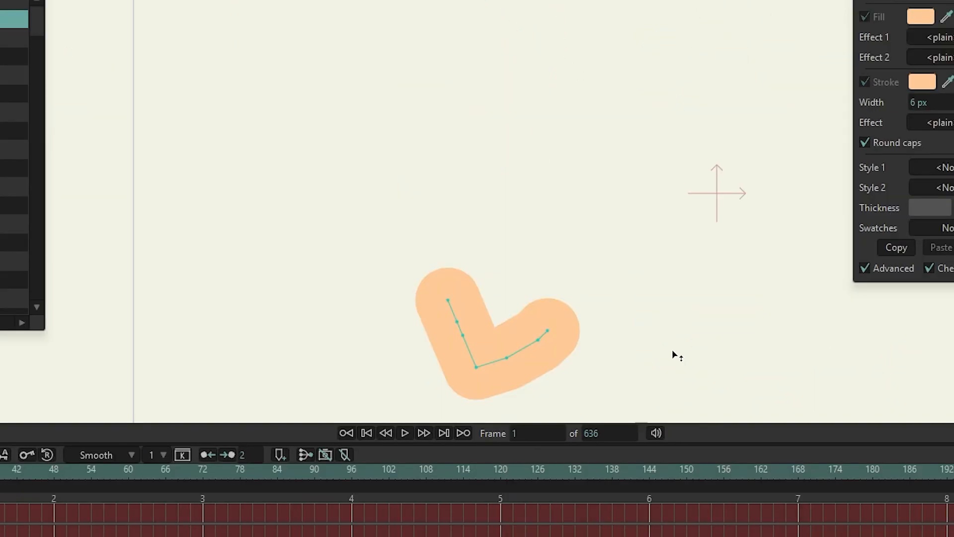
Select the mesh layer over the V-shaped finger and shift a group of its points to deform the shape
drag(634, 351, 579, 199)
scroll(580, 198, up, 1)
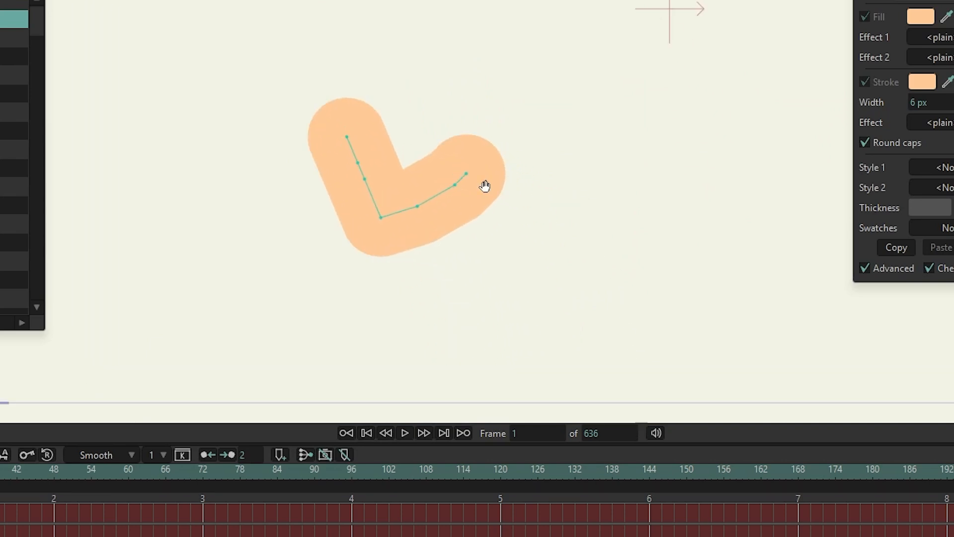
click(10, 4)
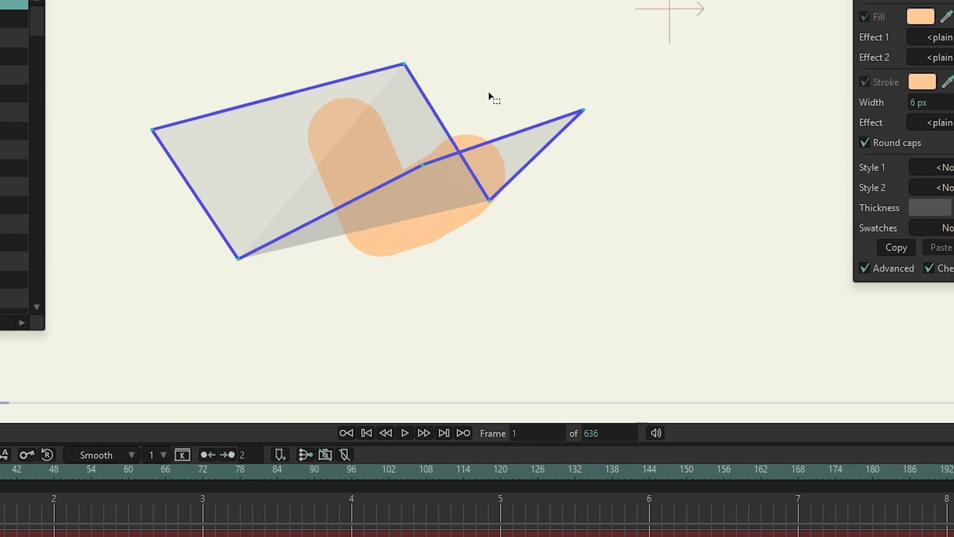
click(410, 136)
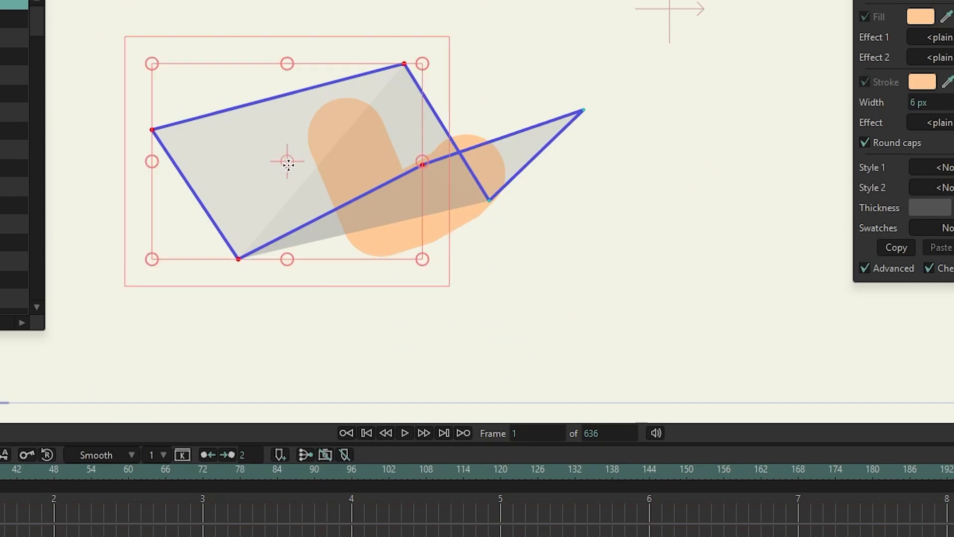
drag(147, 167, 444, 140)
drag(311, 136, 262, 149)
Pull further groups of the mesh points to different positions to reshape and bend the finger
key(x)
drag(382, 162, 403, 341)
drag(543, 148, 524, 115)
drag(507, 196, 541, 149)
drag(397, 313, 399, 25)
drag(129, 119, 207, 76)
drag(366, 61, 428, 0)
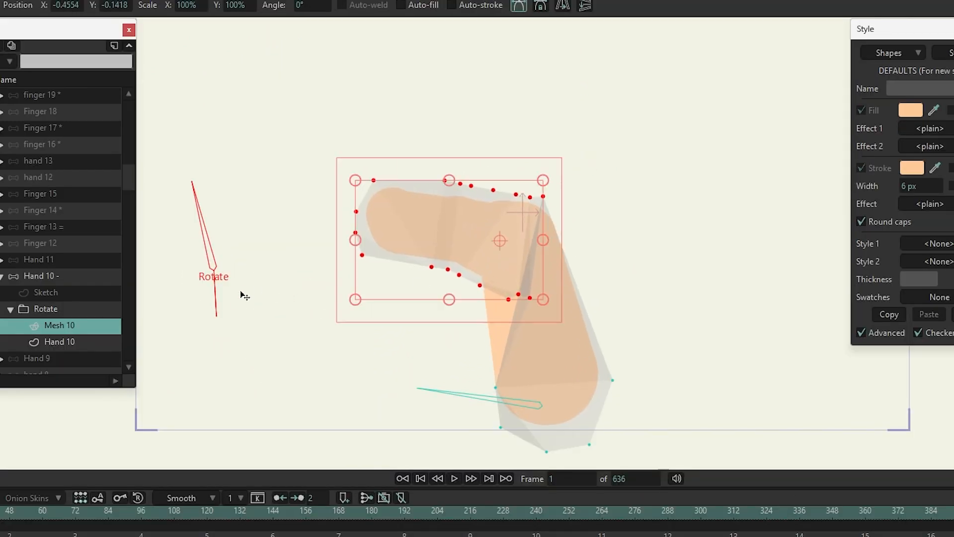
Swing the Rotate control bone of Hand 10 to turn the bent finger the other way, and collapse that layer group
click(40, 276)
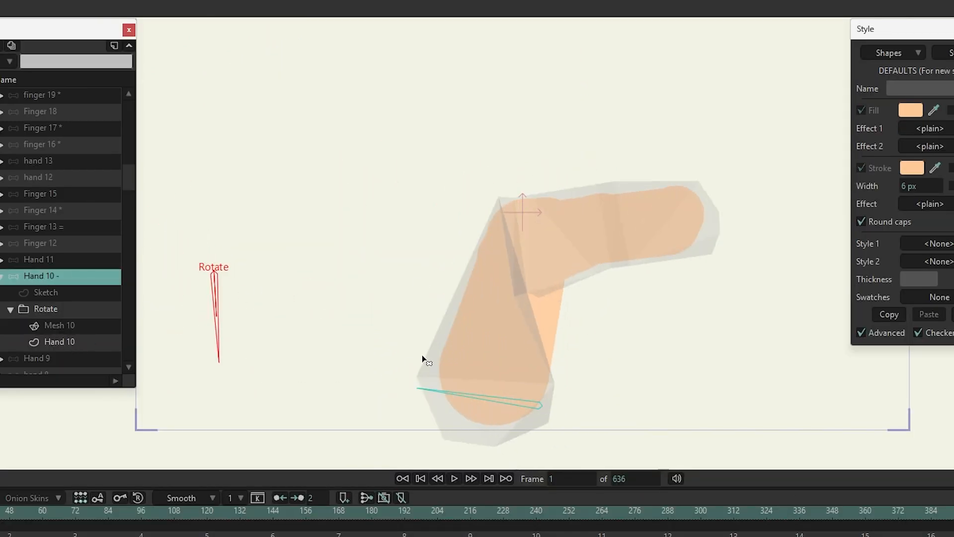
drag(242, 206, 75, 311)
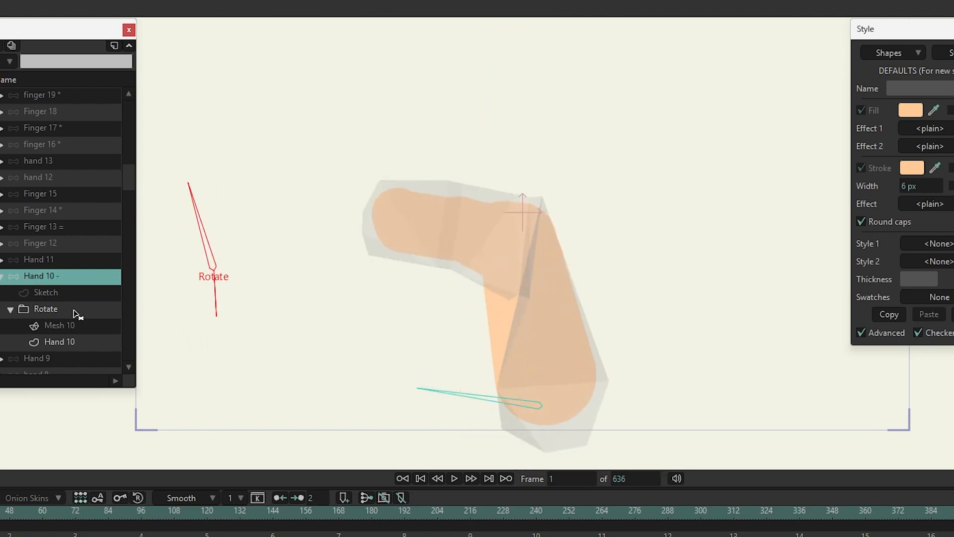
click(1, 277)
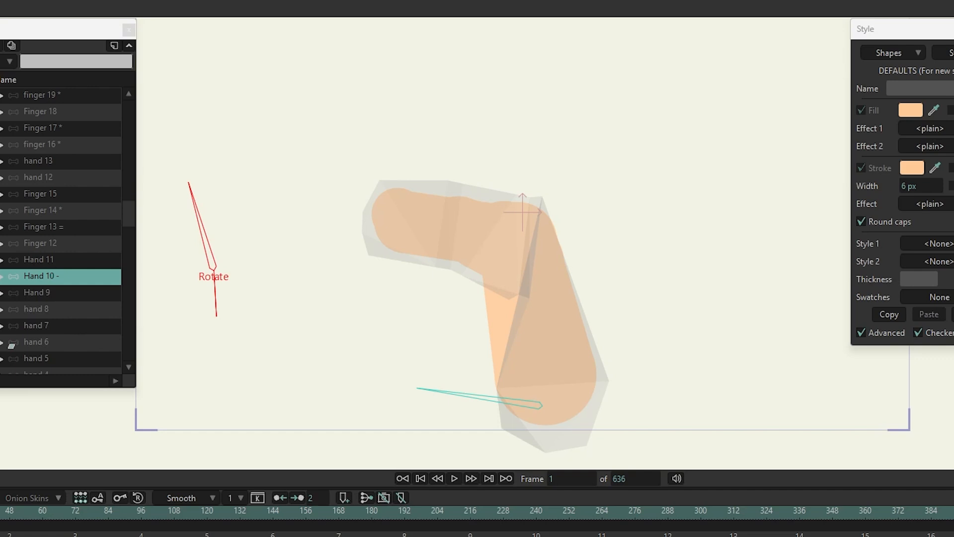
Expand the Hand 9 group and bend its finger by moving and rotating the upper points of the bending mesh
scroll(37, 346, down, 2)
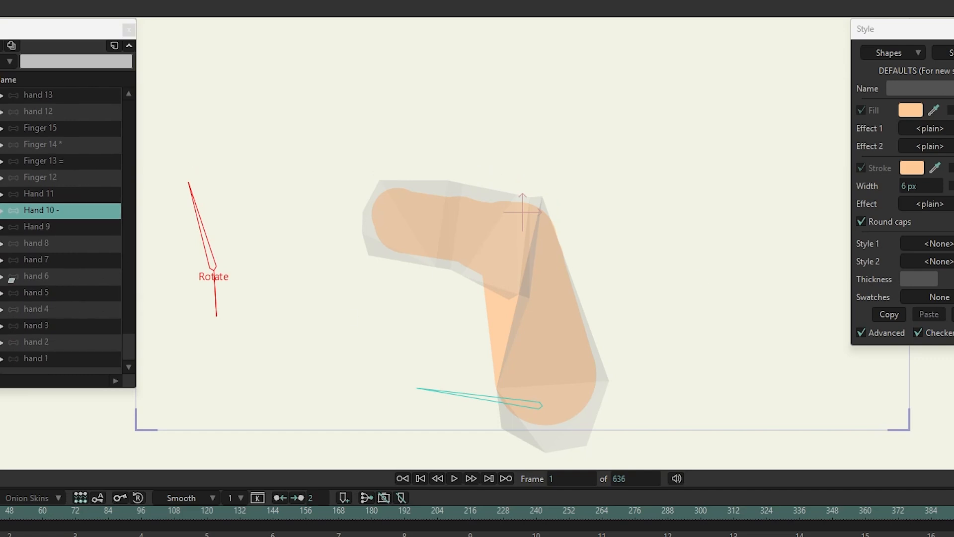
double_click(35, 230)
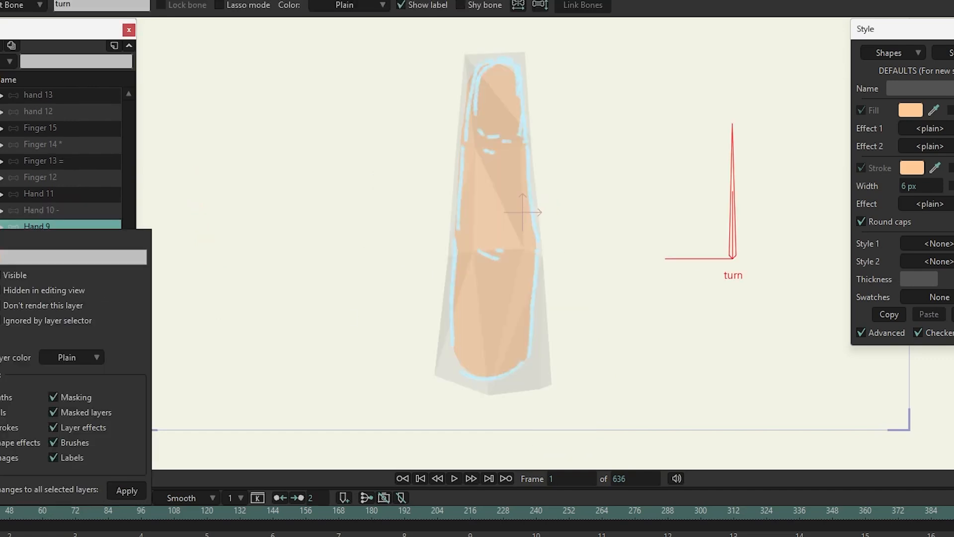
click(1, 227)
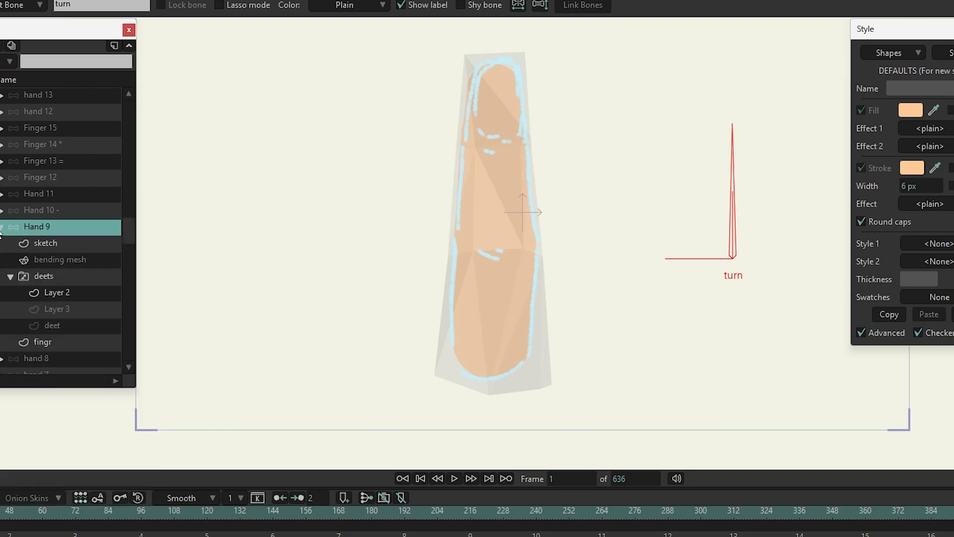
click(48, 259)
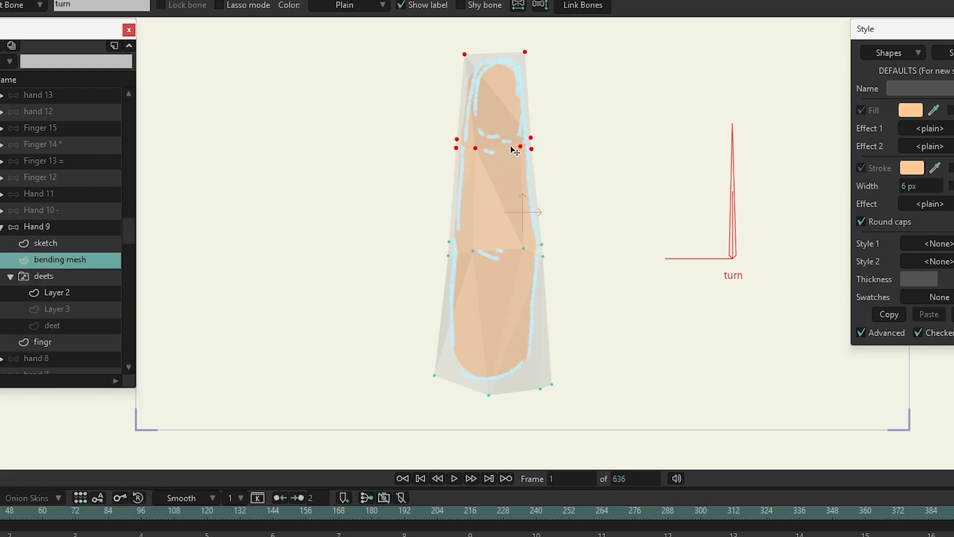
key(t)
drag(519, 103, 393, 120)
drag(422, 152, 385, 72)
drag(389, 130, 394, 205)
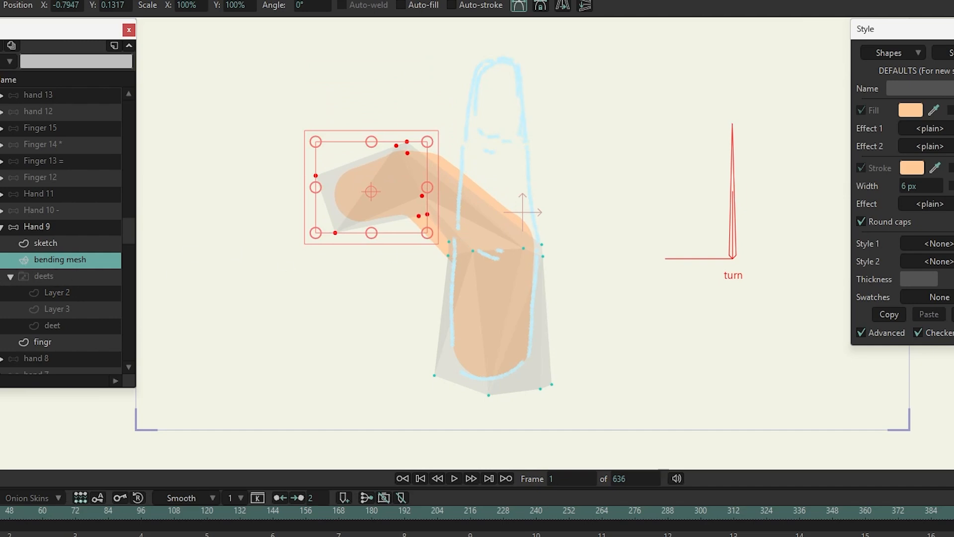
Toggle the fingr layer's visibility and rotate Hand 9's turn bone to test the finger turn
click(1, 342)
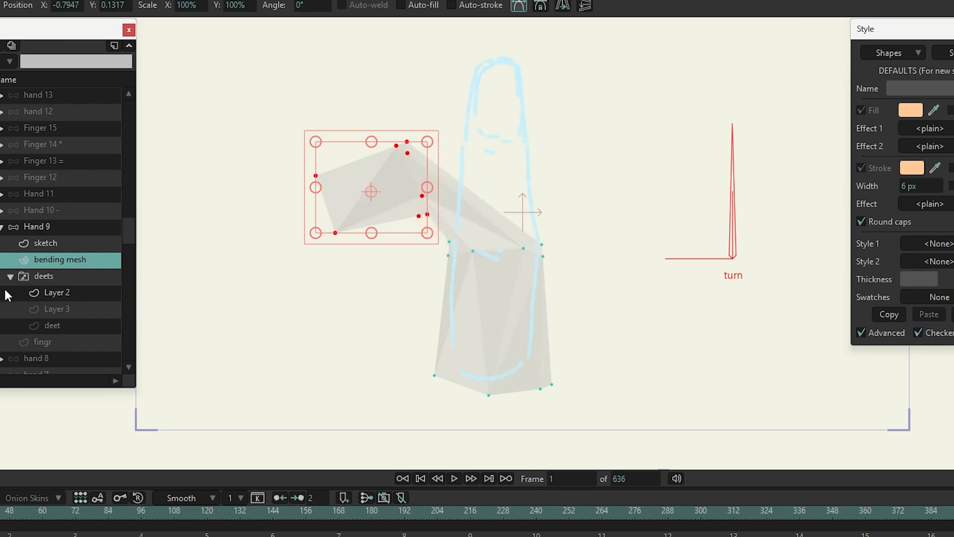
click(1, 342)
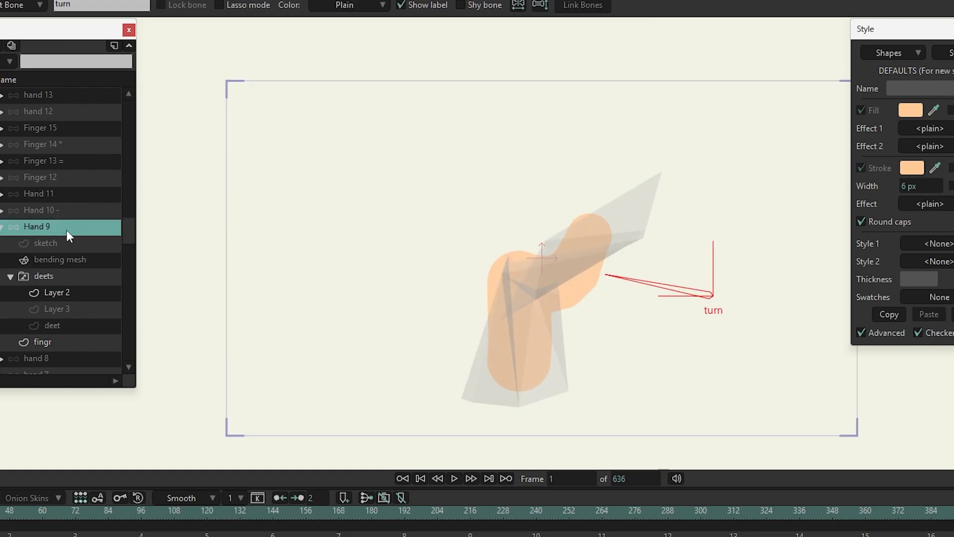
key(z)
drag(661, 293, 908, 82)
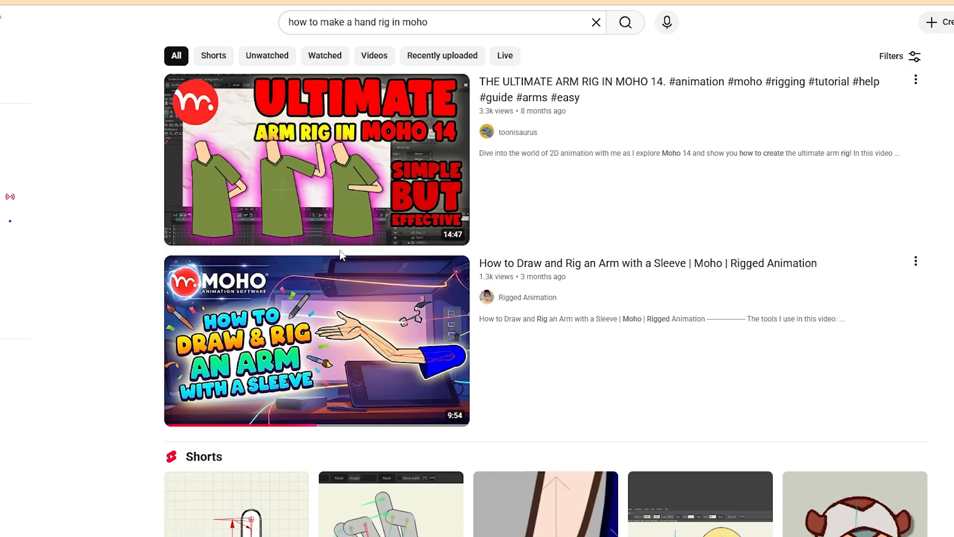
Look through the video search results for Moho hand rigging tutorials again
scroll(110, 268, down, 5)
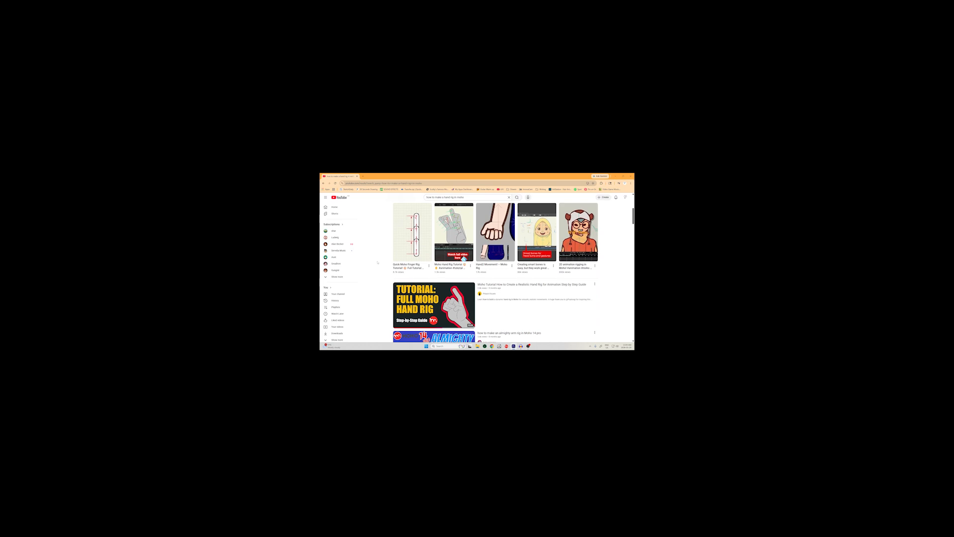
scroll(377, 258, down, 12)
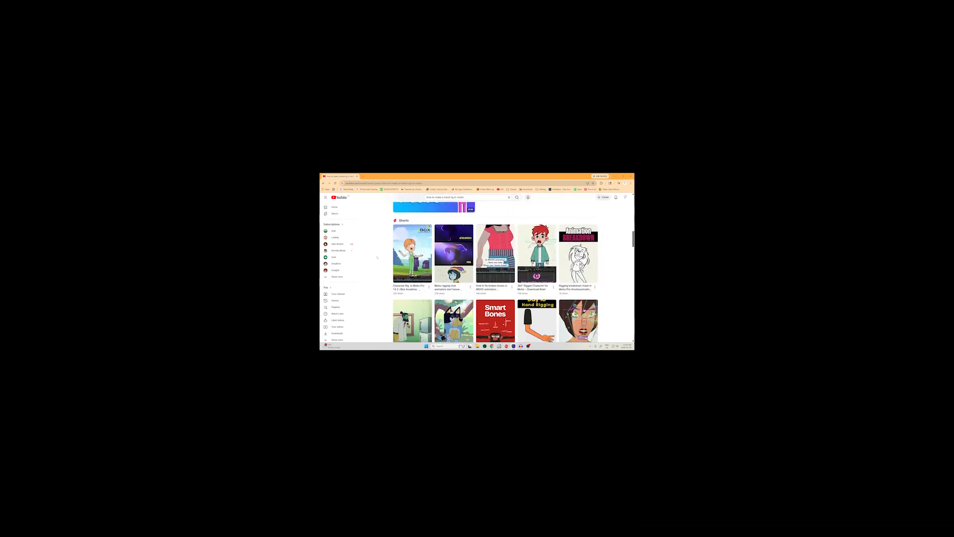
scroll(377, 258, down, 10)
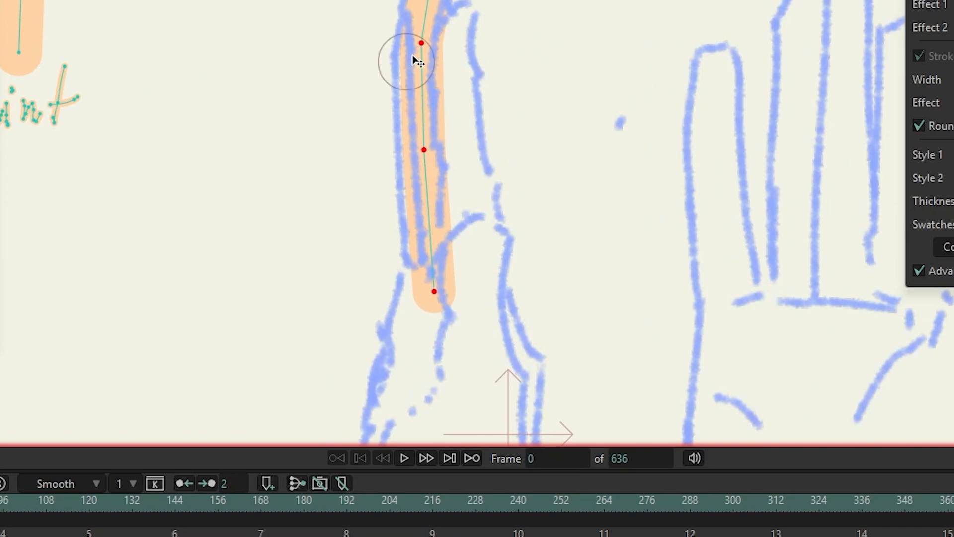
Reposition the points of the middle finger's line so it follows the finger on the side-view sketch
drag(416, 60, 434, 1)
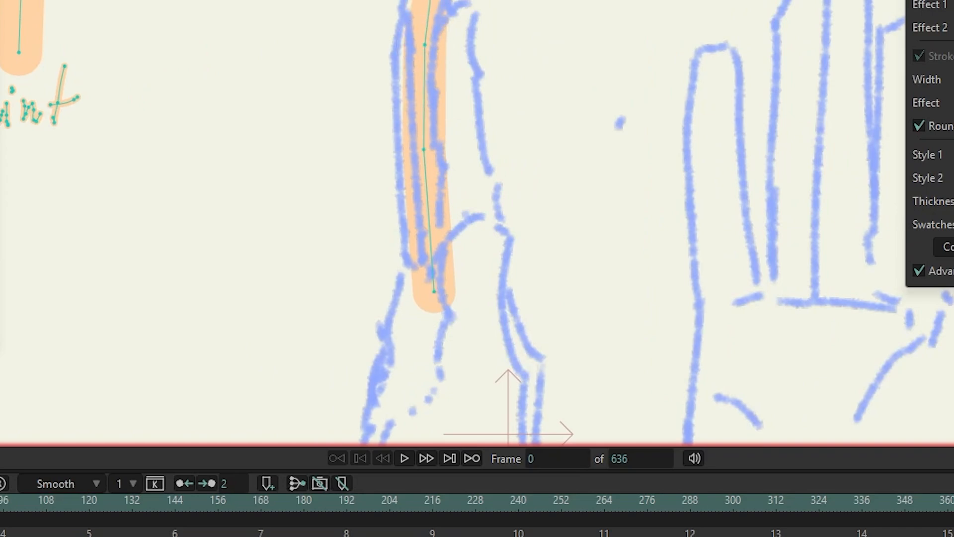
drag(424, 151, 429, 100)
mouse_move(432, 294)
mouse_down()
mouse_move(438, 218)
mouse_move(441, 300)
mouse_up()
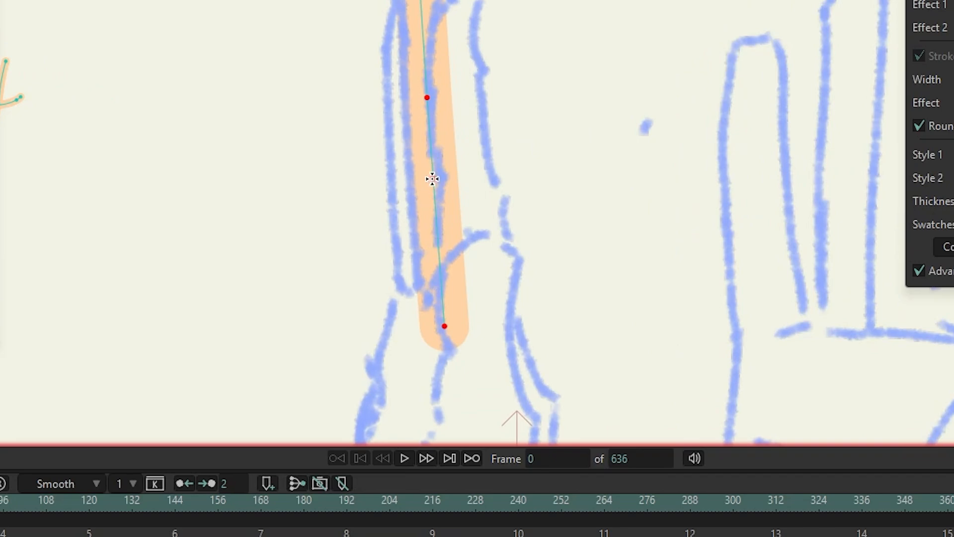
Select the middle finger shape's points and move the shape off the hand sketch toward the pointer finger
scroll(591, 178, down, 5)
key(g)
mouse_move(450, 352)
mouse_down()
mouse_move(350, 162)
mouse_move(363, 204)
mouse_up()
key(t)
drag(463, 174, 352, 47)
scroll(464, 119, down, 1)
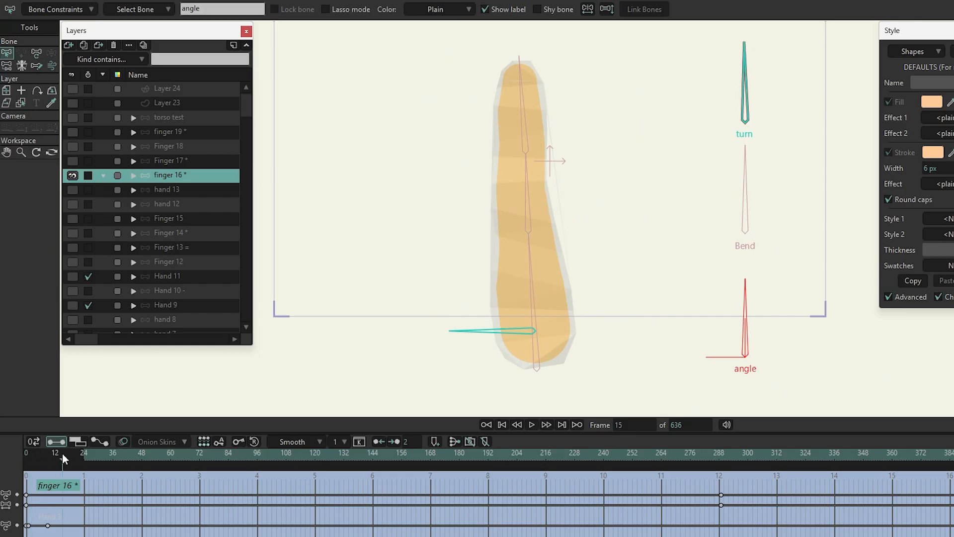
Scrub through the timeline to preview the finger 16 rig's animation
drag(62, 453, 461, 453)
drag(510, 433, 139, 478)
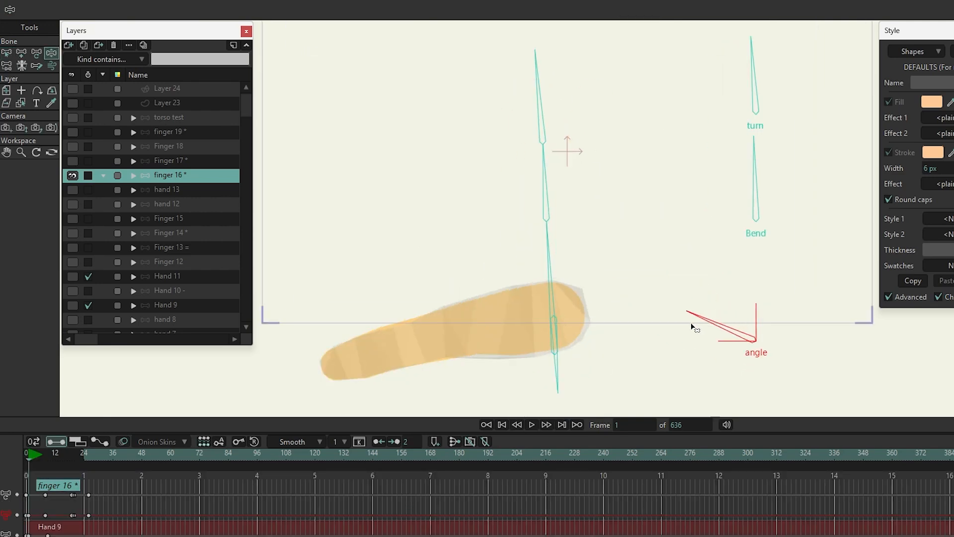
Rotate the angle, Bend and turn control bones of the finger 16 rig at frame 1 to try different finger poses
drag(694, 328, 749, 283)
drag(756, 165, 724, 174)
drag(757, 86, 716, 130)
mouse_move(727, 295)
mouse_down()
mouse_move(718, 319)
mouse_move(736, 284)
mouse_up()
drag(724, 186, 710, 164)
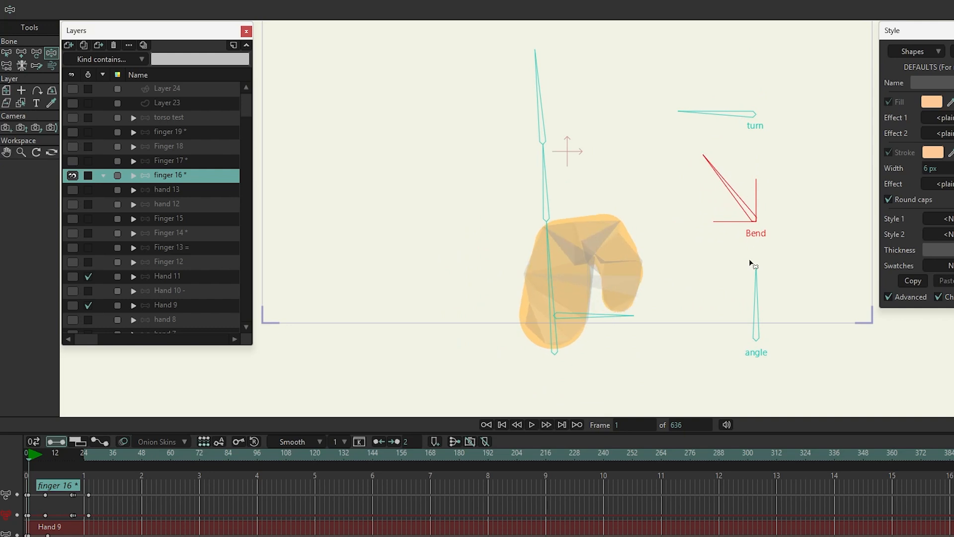
drag(787, 273, 711, 293)
drag(743, 132, 628, 145)
drag(711, 164, 633, 179)
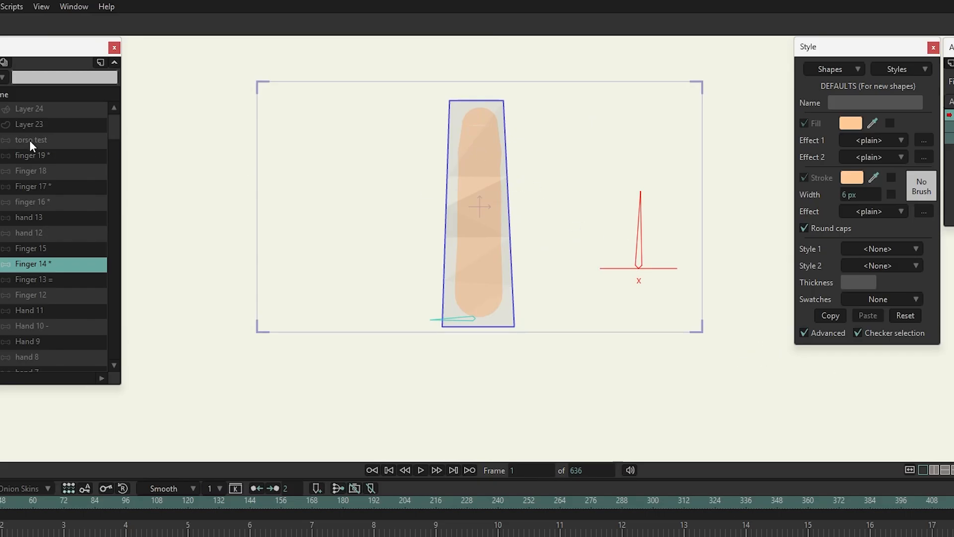
Rotate the x control bone of Finger 14 to test its finger movement
drag(634, 214, 545, 338)
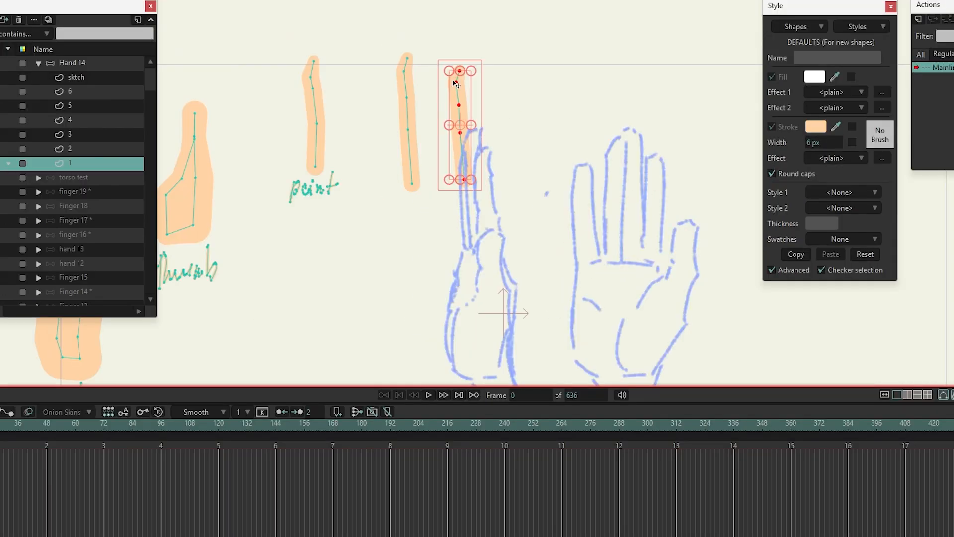
Write the freehand labels "m" and "R" below the two newest finger shapes on layer 1 of Hand 14
key(f)
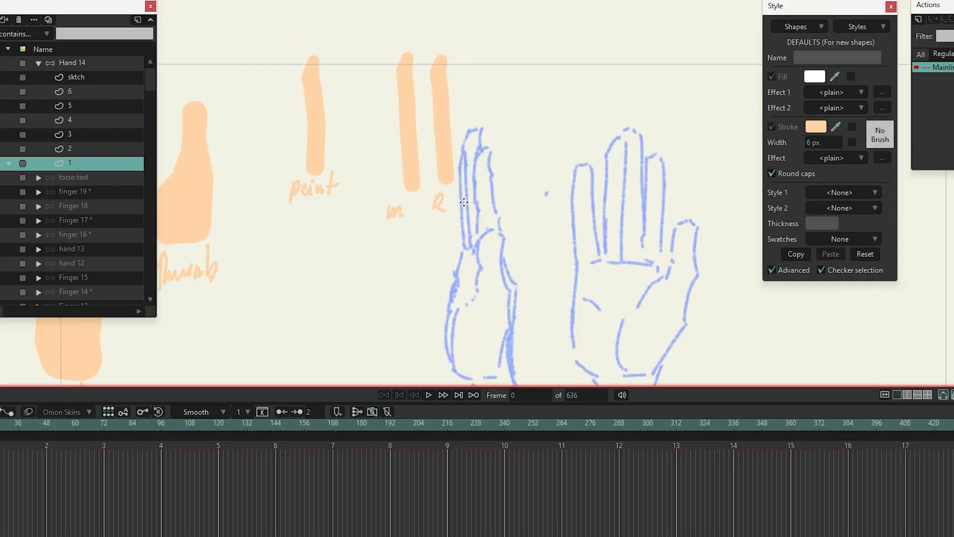
Create a four-point finger stroke over the little finger of the open-hand sketch and move its points to fit the outline
drag(623, 228, 559, 205)
drag(524, 172, 521, 144)
scroll(519, 174, up, 2)
key(u)
key(Return)
key(w)
drag(559, 275, 749, 258)
key(t)
scroll(585, 206, up, 1)
drag(509, 115, 509, 128)
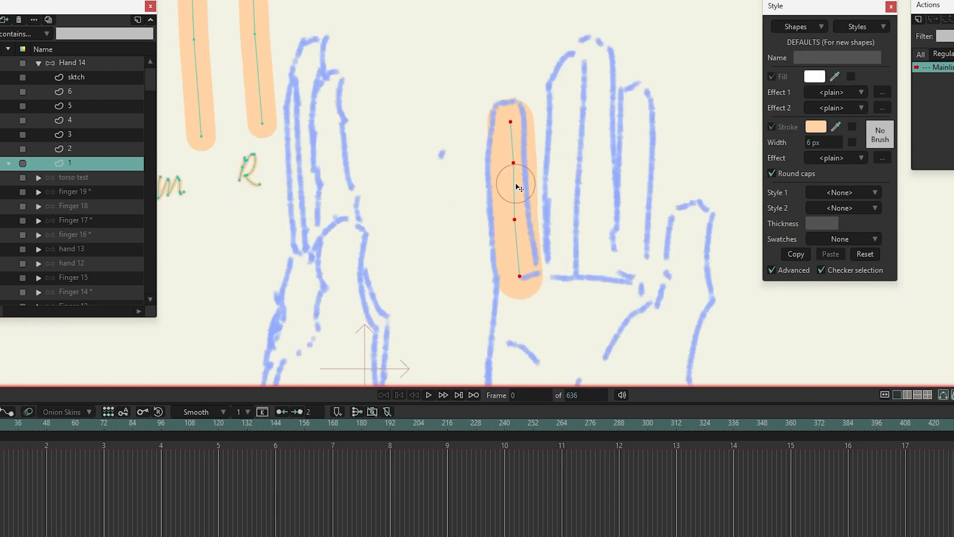
drag(520, 275, 523, 308)
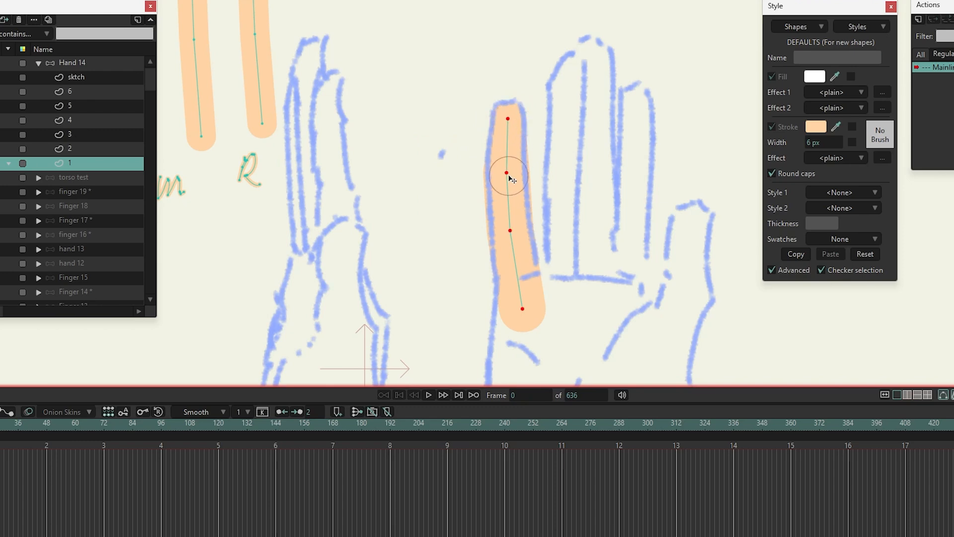
Move the new little-finger shape off the hand sketch to the empty area below the "point" label
scroll(498, 238, down, 4)
mouse_move(499, 237)
mouse_down()
mouse_move(594, 158)
mouse_move(348, 265)
mouse_up()
key(t)
scroll(430, 224, down, 2)
drag(429, 223, 473, 162)
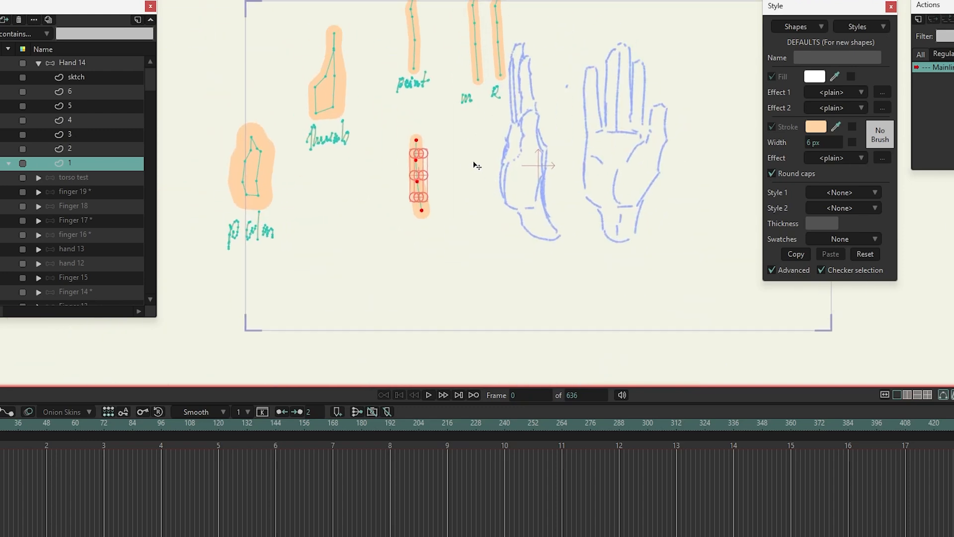
Add a freehand mark beside the little-finger shape, and select and move a group of points on layer 1
scroll(348, 204, up, 1)
key(Return)
key(f)
mouse_move(440, 271)
mouse_down()
mouse_move(466, 279)
mouse_move(489, 272)
mouse_up()
scroll(514, 248, down, 2)
key(g)
drag(522, 124, 587, 236)
key(t)
drag(558, 229, 562, 280)
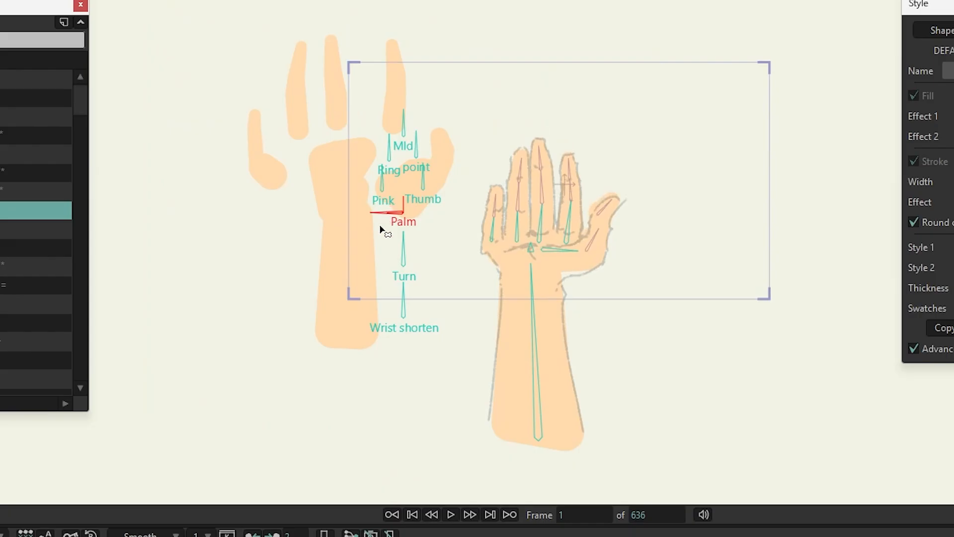
Rotate the Palm, finger and Turn control bones of the full hand rig at frame 1 to try different poses
drag(391, 214, 413, 108)
click(404, 122)
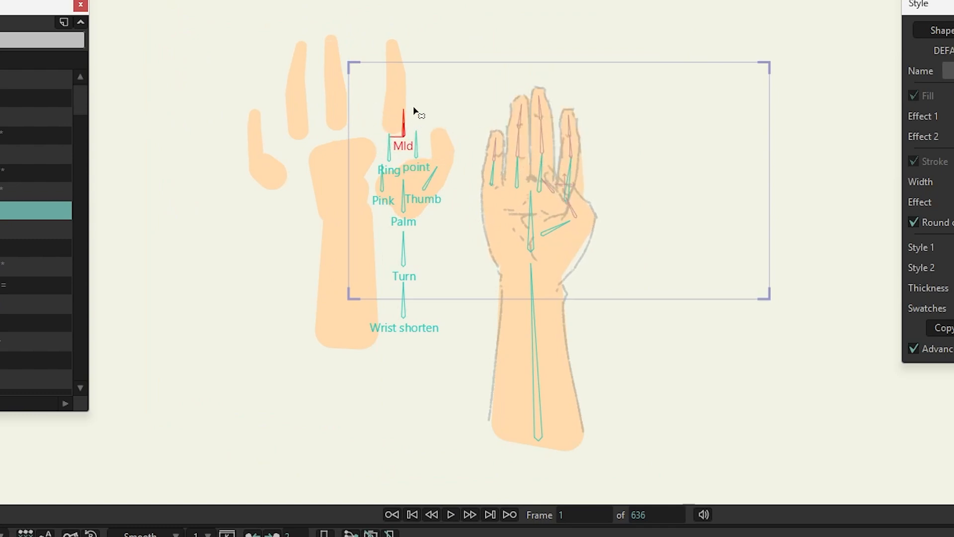
drag(386, 154, 409, 127)
drag(383, 182, 376, 164)
mouse_move(405, 197)
mouse_down()
mouse_move(359, 255)
mouse_move(402, 183)
mouse_up()
drag(402, 240, 396, 244)
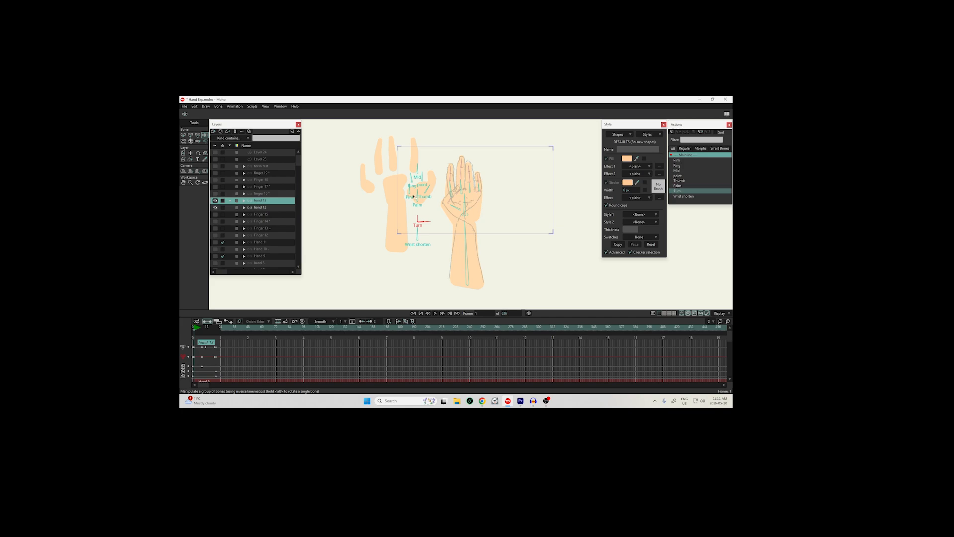
drag(429, 187, 470, 64)
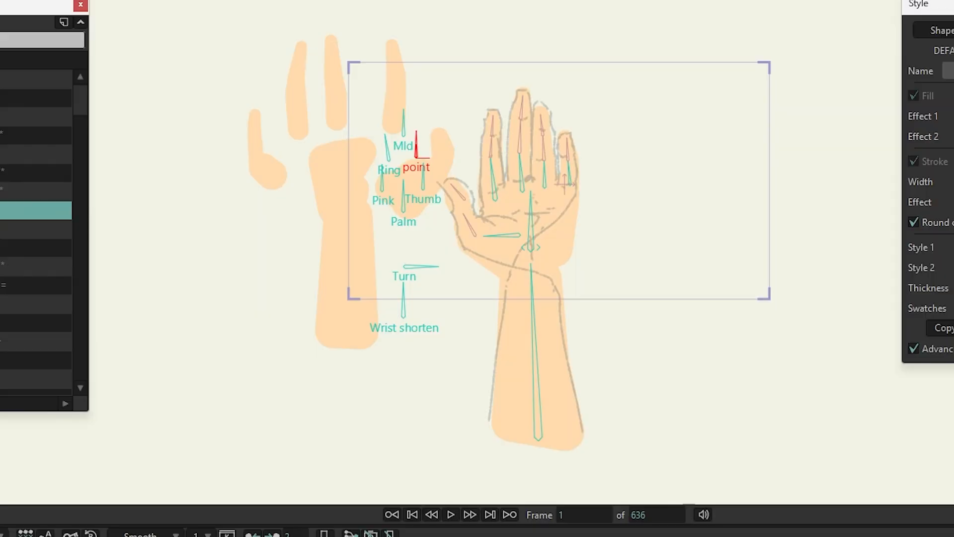
Rotate the Turn and bend control bones of the side-view hand rig to test its movement
click(282, 212)
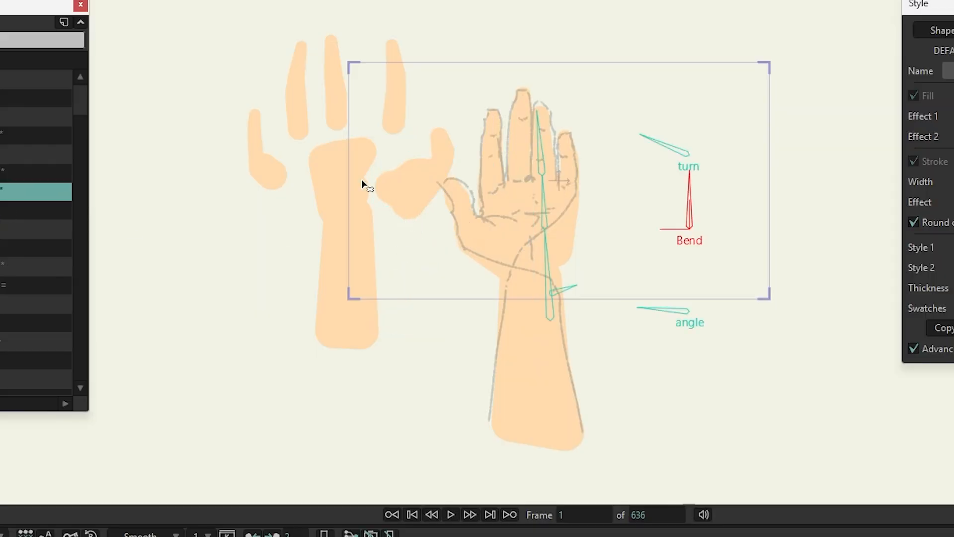
scroll(268, 137, down, 4)
scroll(263, 135, up, 5)
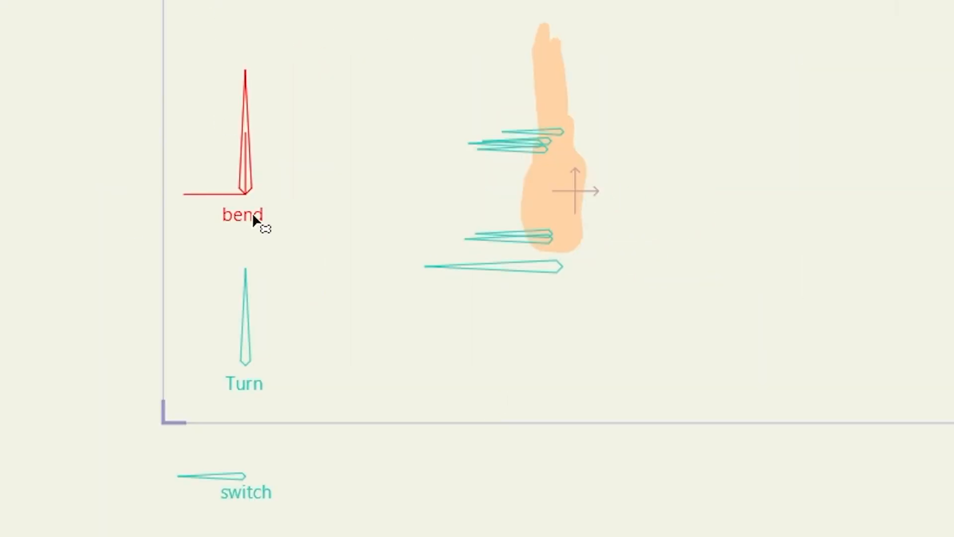
drag(245, 299, 227, 311)
drag(243, 101, 238, 75)
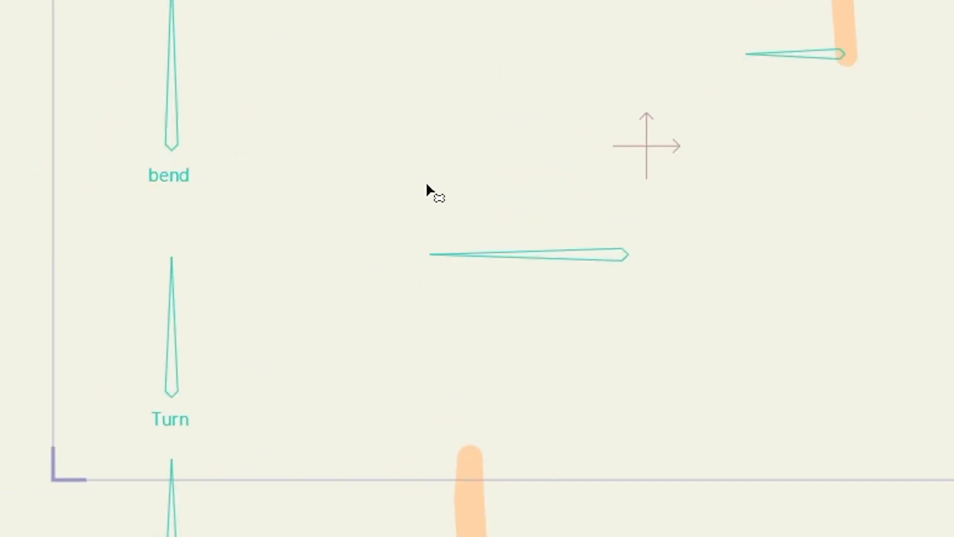
Rotate the "bend forw" and "turn" control bones of the hand 6 rig at frame 1 to test the mesh finger
mouse_move(368, 223)
mouse_down()
mouse_move(383, 241)
mouse_move(325, 184)
mouse_move(357, 212)
mouse_move(356, 203)
mouse_move(330, 186)
mouse_move(360, 213)
mouse_move(323, 181)
mouse_move(365, 223)
mouse_move(304, 166)
mouse_move(382, 260)
mouse_move(362, 198)
mouse_move(302, 163)
mouse_move(317, 172)
mouse_up()
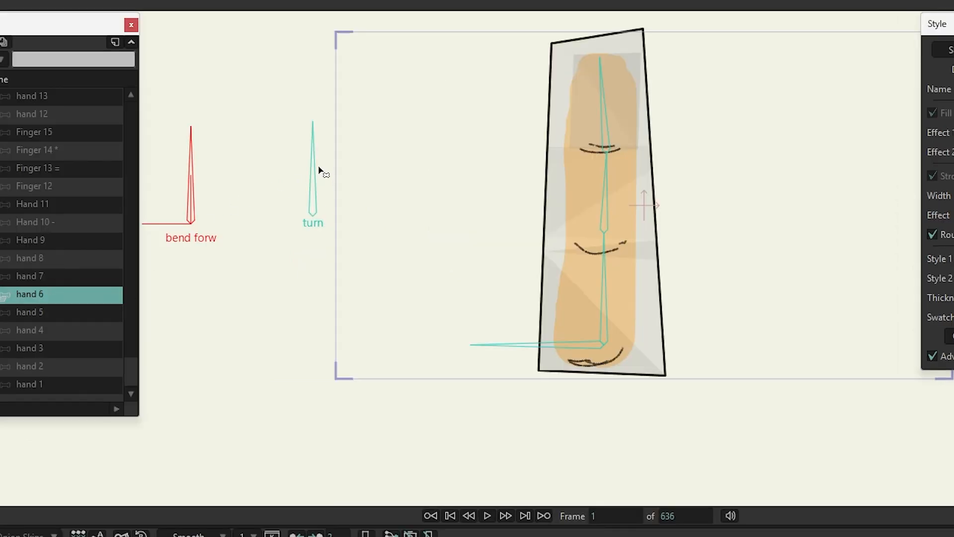
mouse_move(201, 164)
mouse_down()
mouse_move(129, 232)
mouse_move(245, 154)
mouse_move(98, 305)
mouse_move(111, 245)
mouse_move(247, 115)
mouse_up()
mouse_move(293, 138)
mouse_down()
mouse_move(193, 213)
mouse_move(517, 446)
mouse_move(202, 316)
mouse_move(179, 187)
mouse_move(470, 320)
mouse_move(121, 191)
mouse_move(214, 136)
mouse_move(107, 396)
mouse_move(230, 123)
mouse_up()
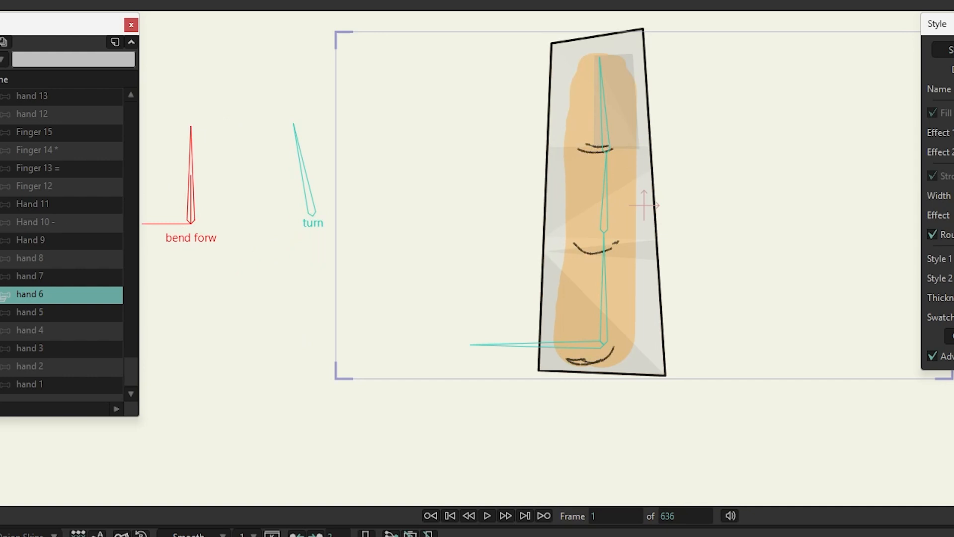
Select the finger 19 layer and hide the hand 6 layer so that only the finger 19 rig is displayed
scroll(61, 244, up, 3)
click(52, 150)
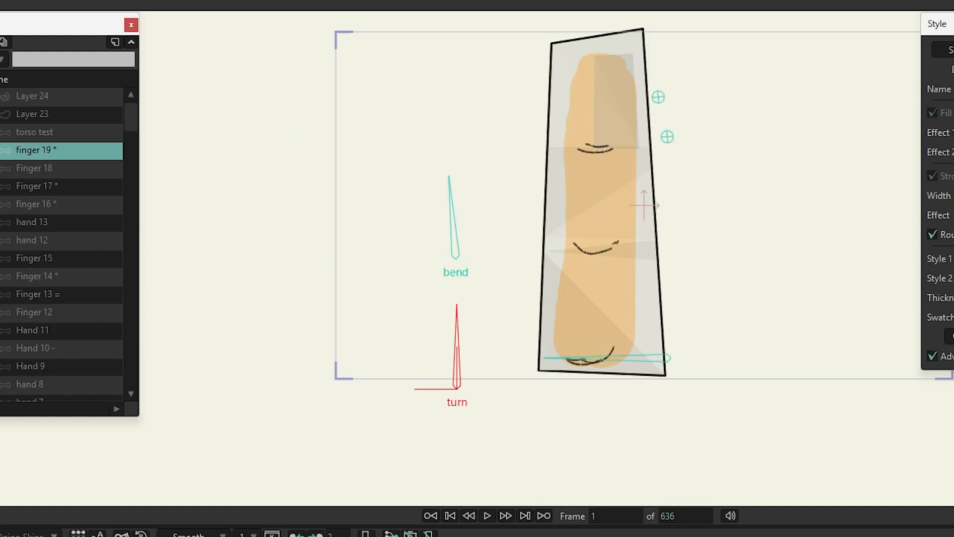
scroll(27, 353, down, 5)
click(2, 332)
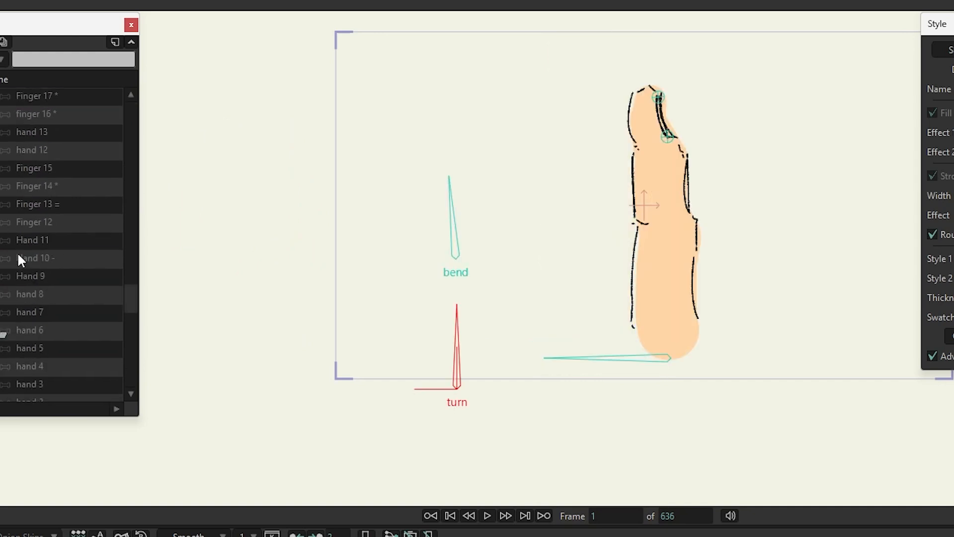
scroll(19, 258, up, 3)
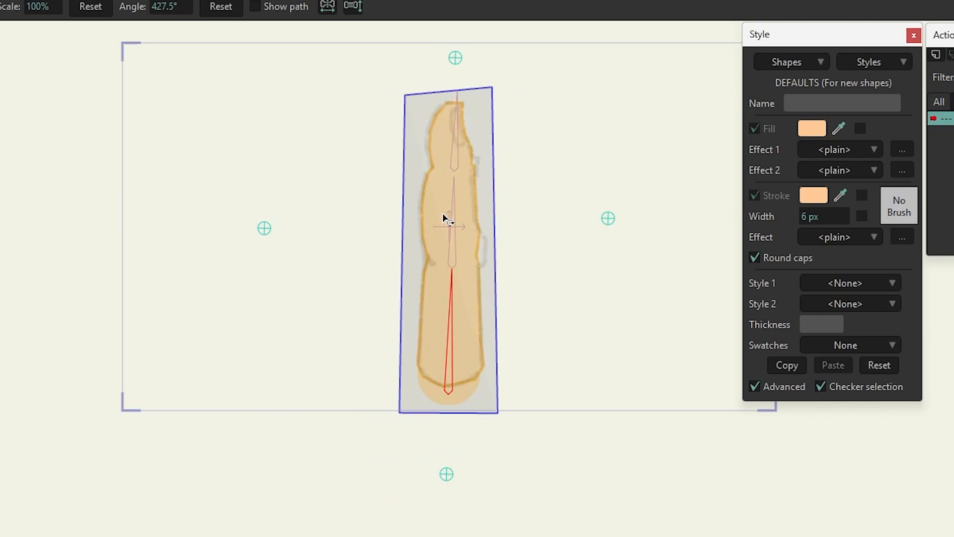
Manipulate the base bone of the mesh finger rig to test how the finger deforms
drag(443, 213, 444, 217)
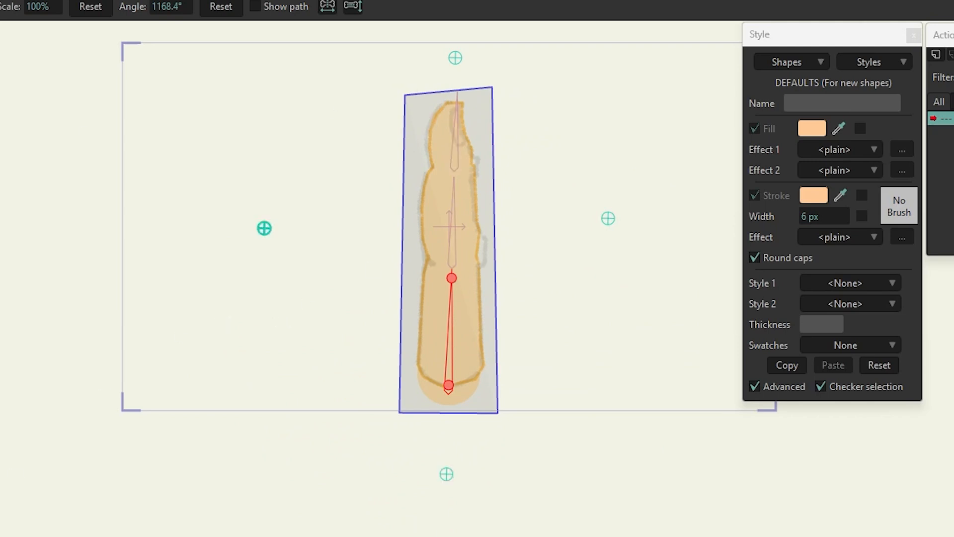
drag(440, 323, 454, 341)
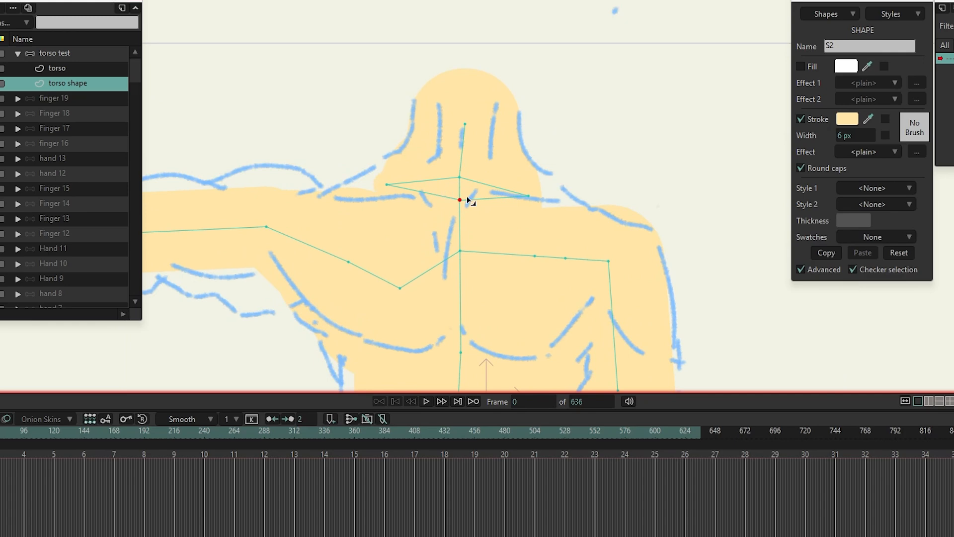
Reposition the outer collar points of the torso shape so the neck slopes follow the sketched shoulders
click(685, 205)
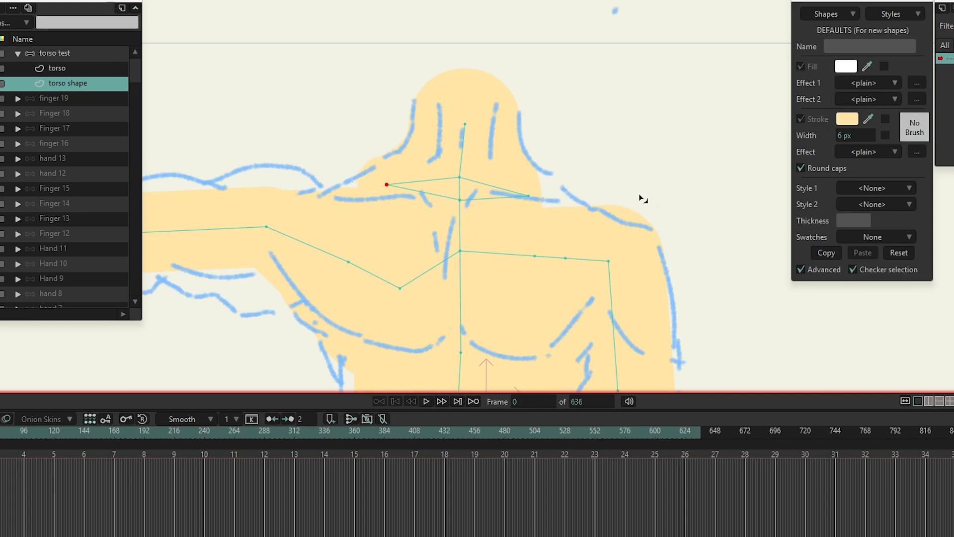
drag(376, 199, 366, 204)
drag(535, 202, 591, 216)
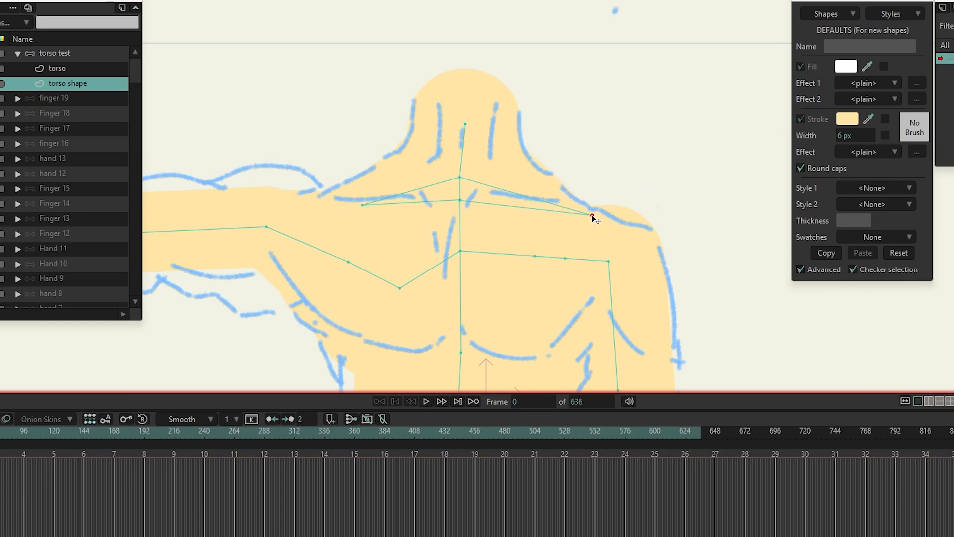
scroll(409, 205, down, 6)
scroll(409, 205, up, 3)
drag(410, 207, 462, 180)
scroll(564, 184, up, 7)
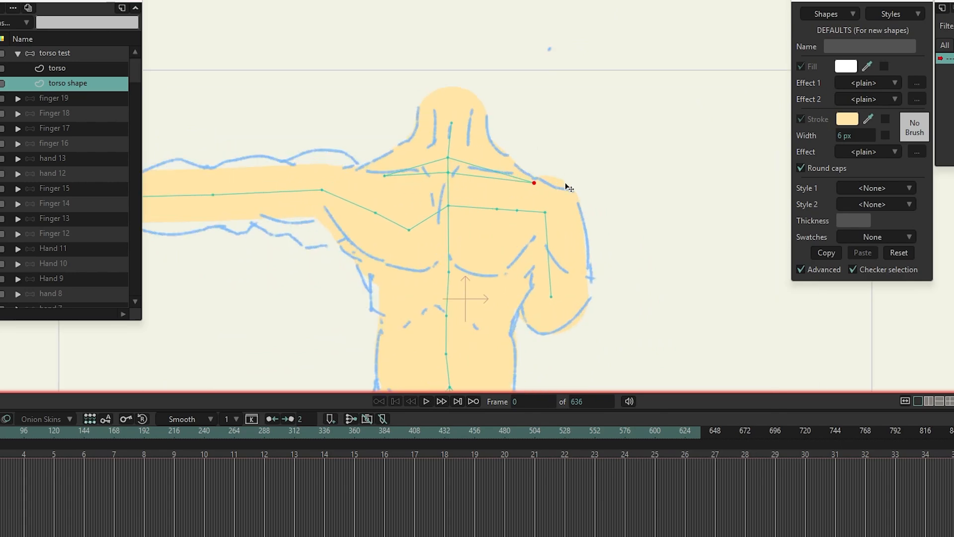
drag(510, 192, 443, 190)
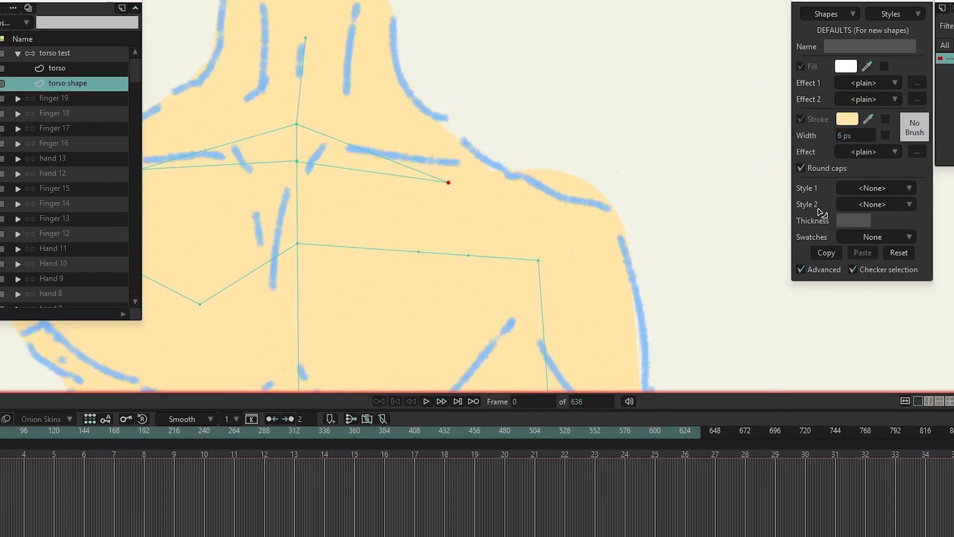
drag(435, 199, 474, 209)
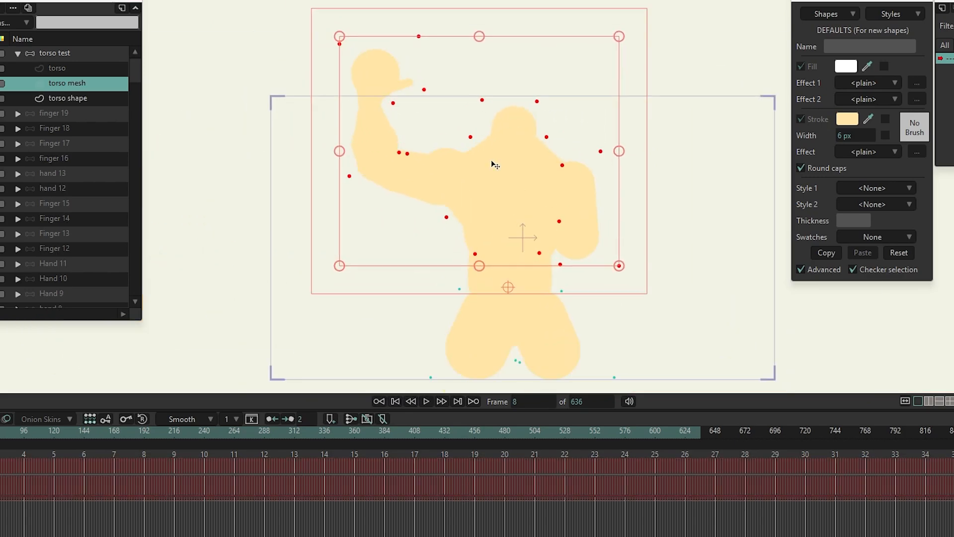
Transform the selected upper-body points of the torso mesh at frame 8 to deform the torso
drag(499, 3, 453, 273)
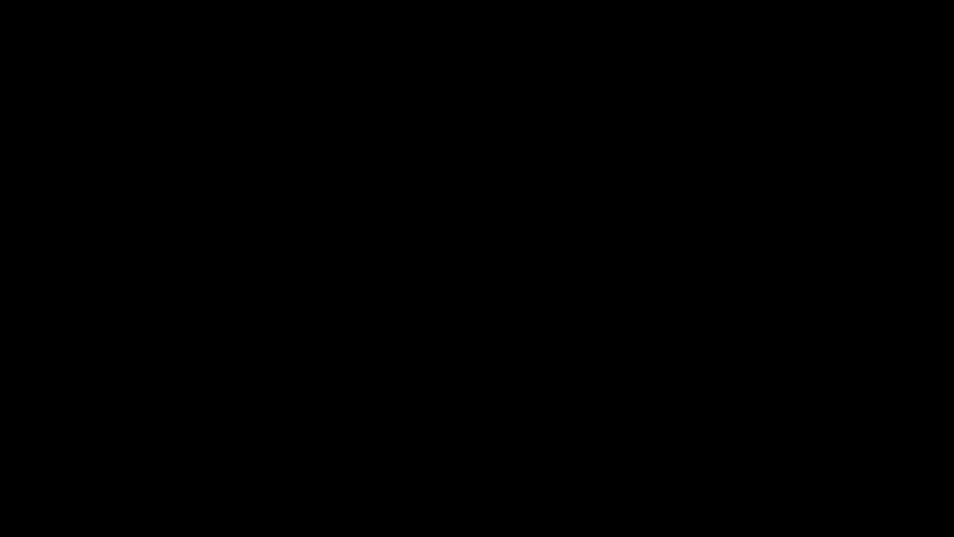